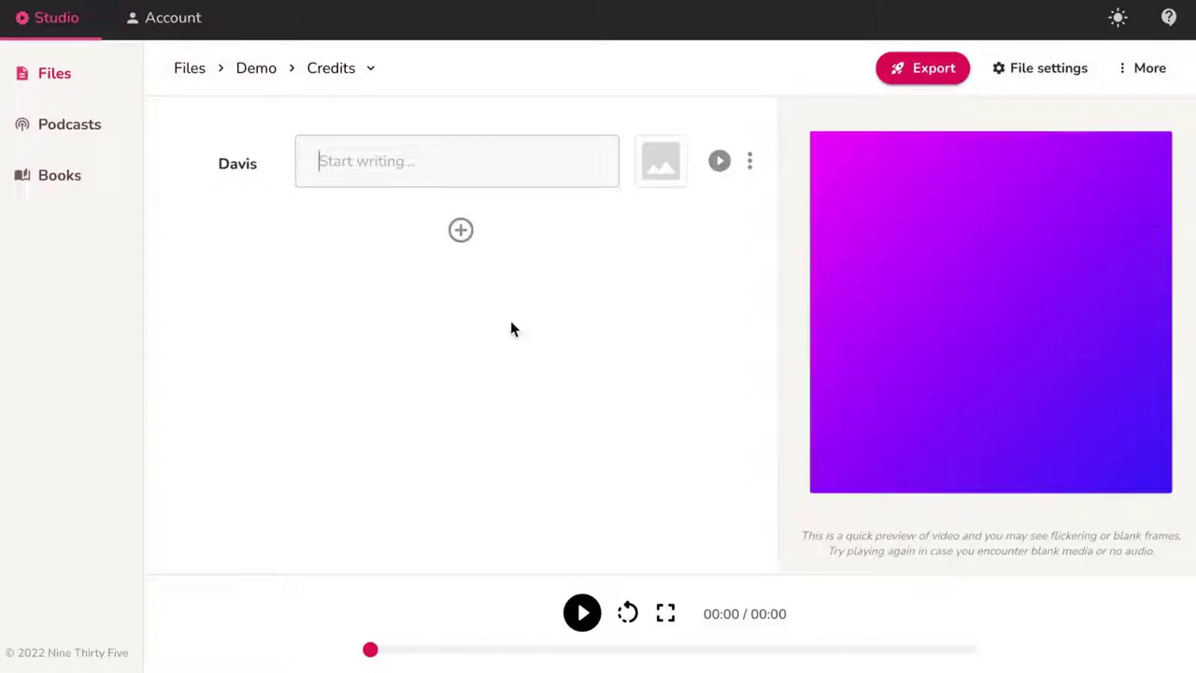
# Step: Paste the Picasso, Thomas Aquinas and Angela Bassett quotes into the empty script and review them
pyautogui.click(441, 161)
pyautogui.write('"Inspiration does exist, but it must find you working." - Picasso "If the highest aim of a captain were to preserve his ship, he would keep it in port forever." — Thomas Aquinas "Don\'t settle for average. Bring your best to the moment. Then, whether it fails or succeeds, at least you know you gave all you had." — Angela Bassett')
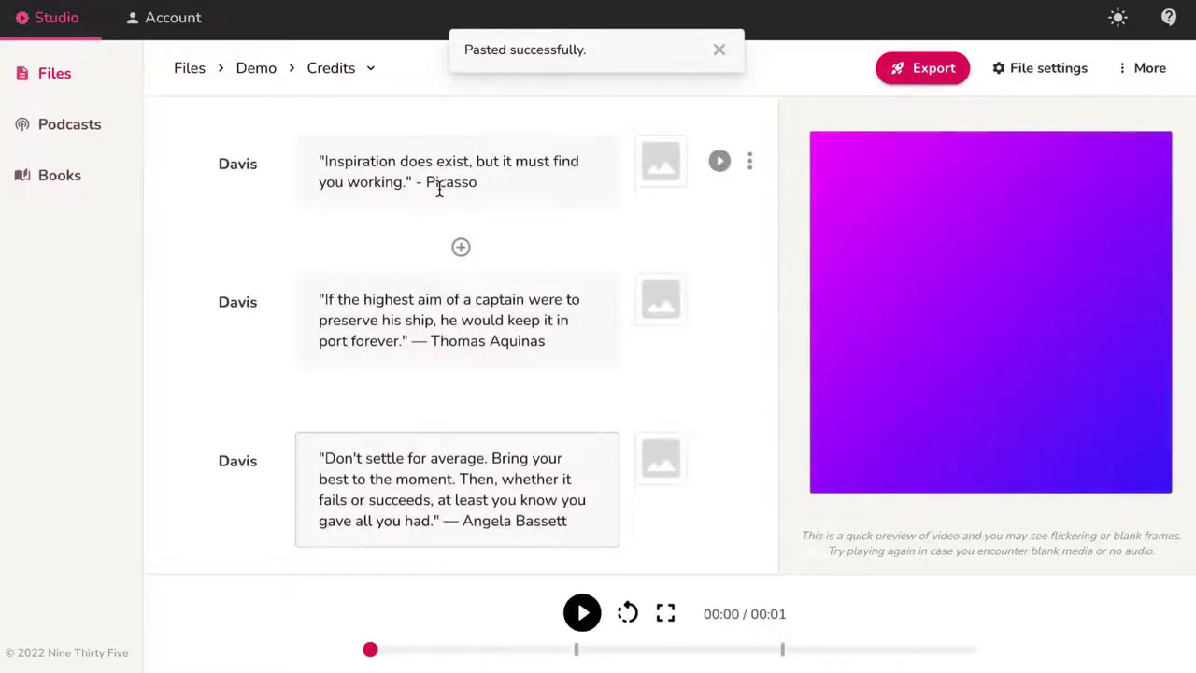
pyautogui.scroll(-2, 439, 189)
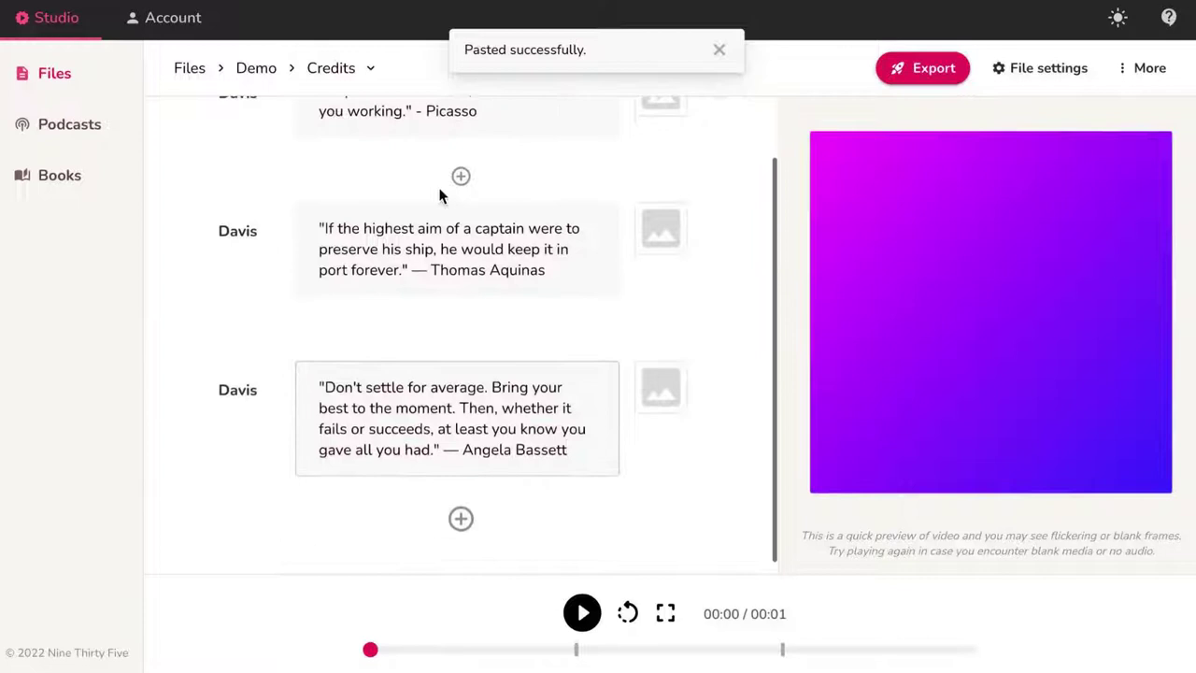
pyautogui.scroll(2, 439, 192)
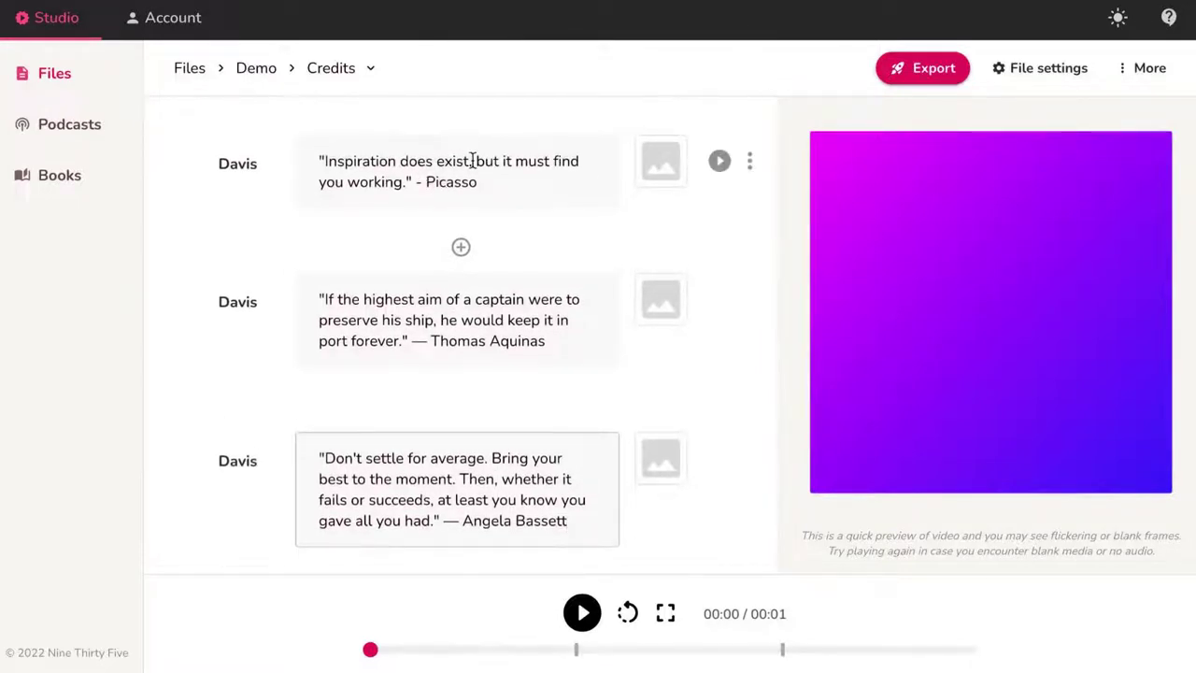
pyautogui.moveTo(464, 322)
pyautogui.moveTo(511, 248)
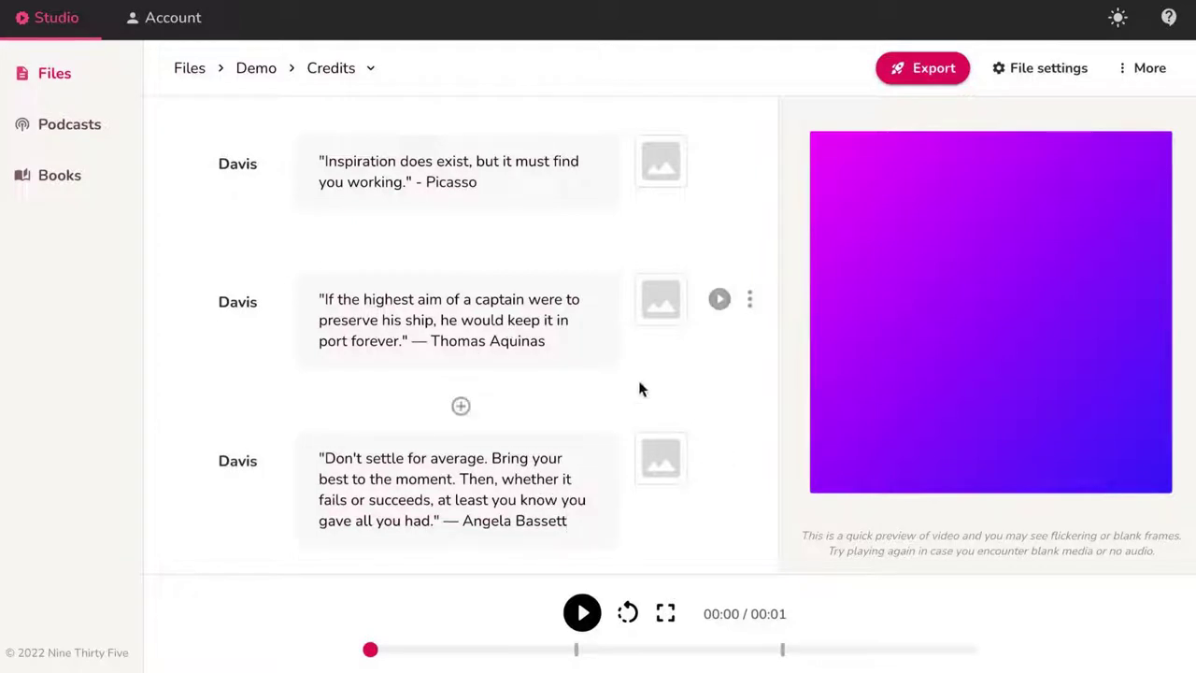
# Step: Change the first quote's 'Picasso' to 'Pablo Picasso the Artist' and replay that section
pyautogui.click(718, 164)
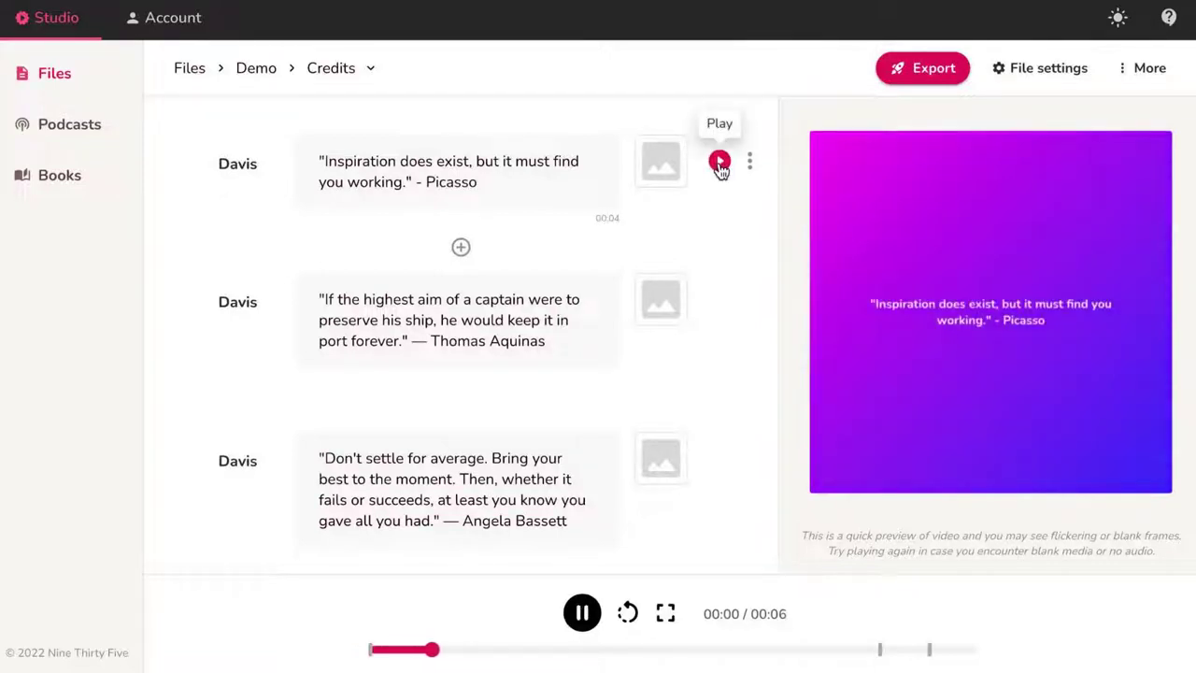
pyautogui.click(720, 164)
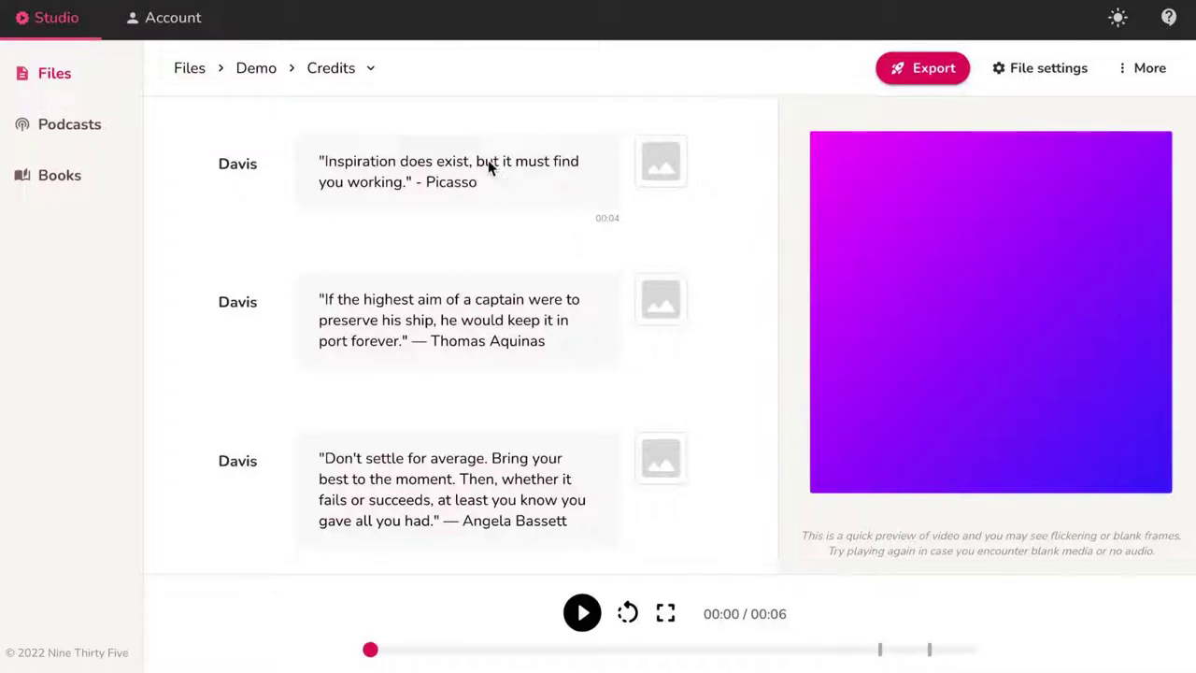
pyautogui.moveTo(427, 181); pyautogui.dragTo(475, 181)
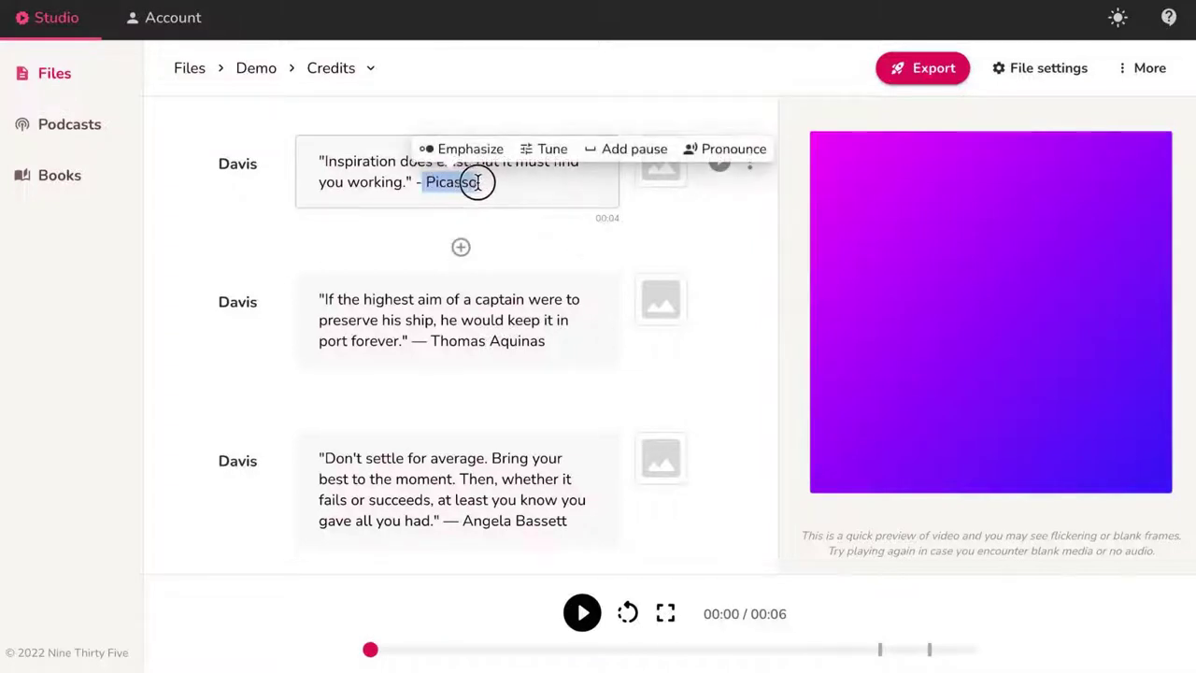
pyautogui.press('BackSpace')
pyautogui.write('Pablo Picasso the Artist')
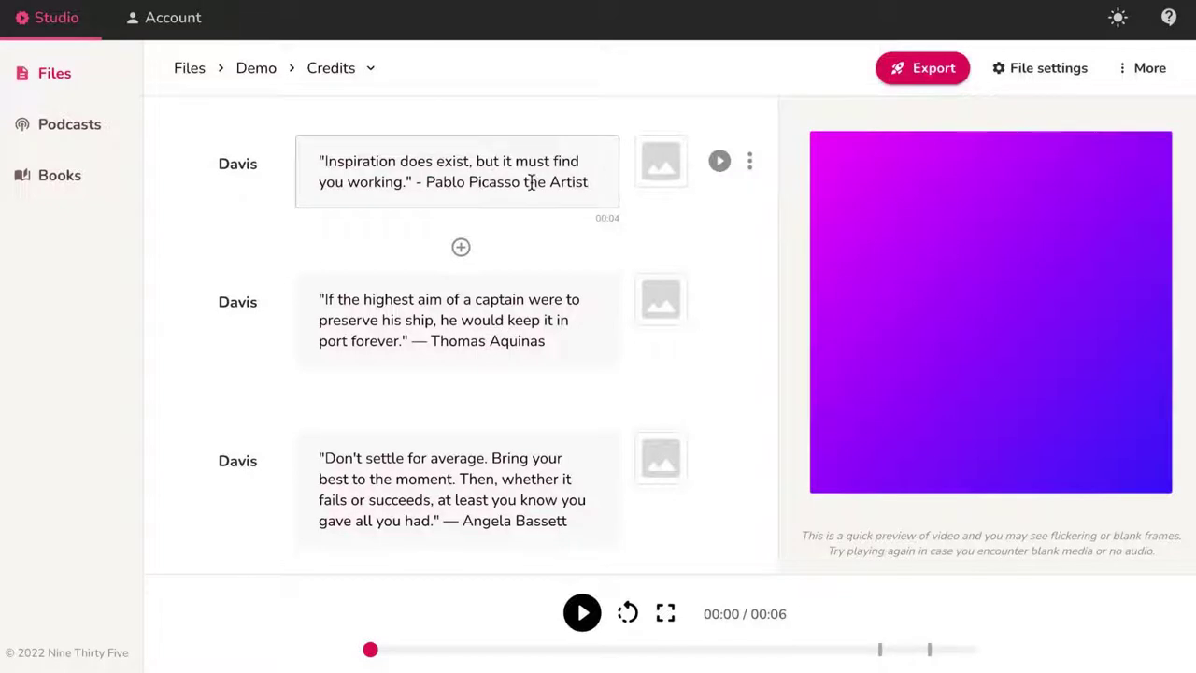
pyautogui.click(719, 162)
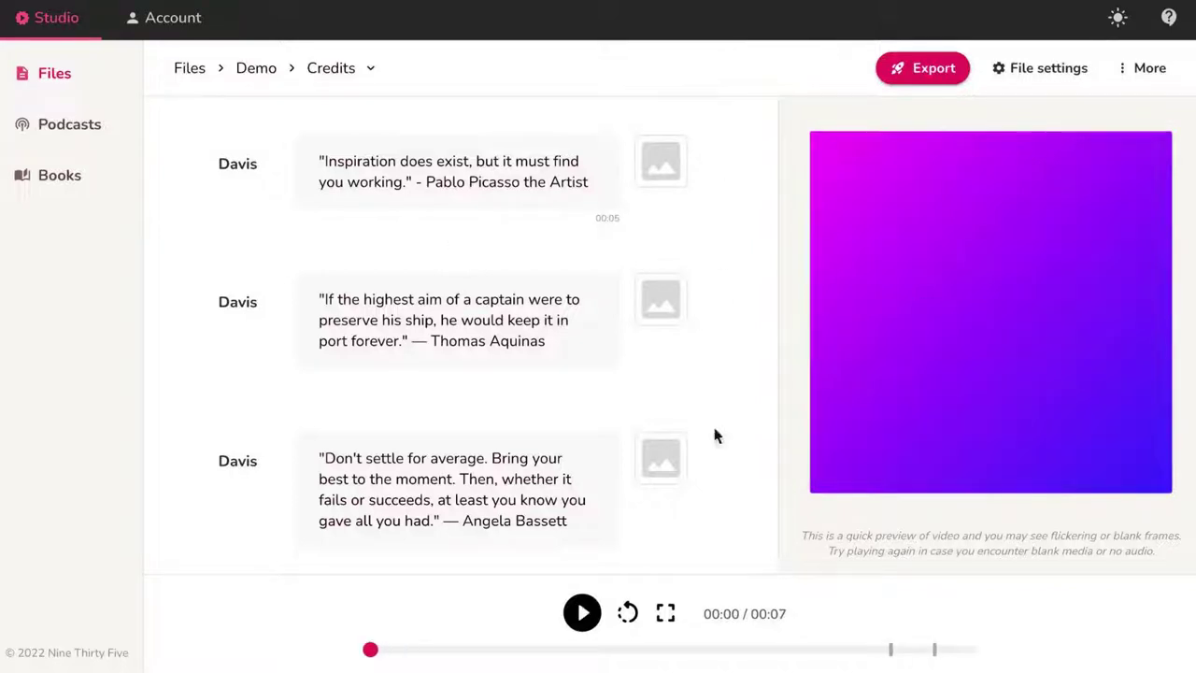
pyautogui.click(749, 164)
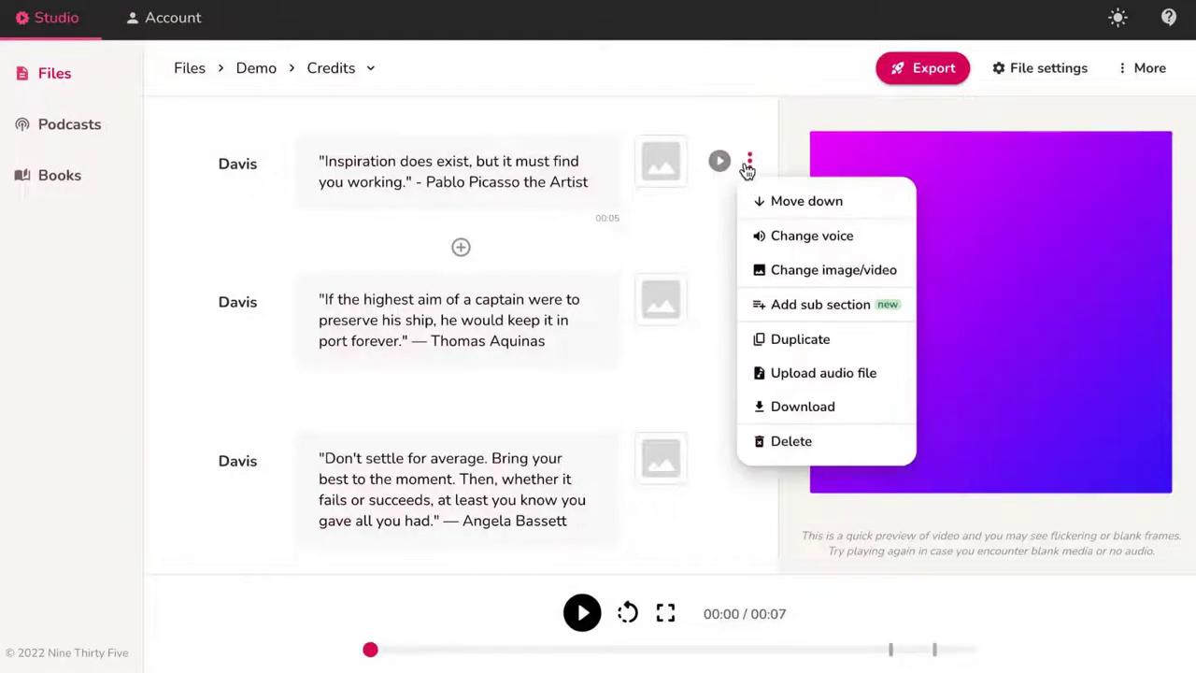
pyautogui.click(788, 405)
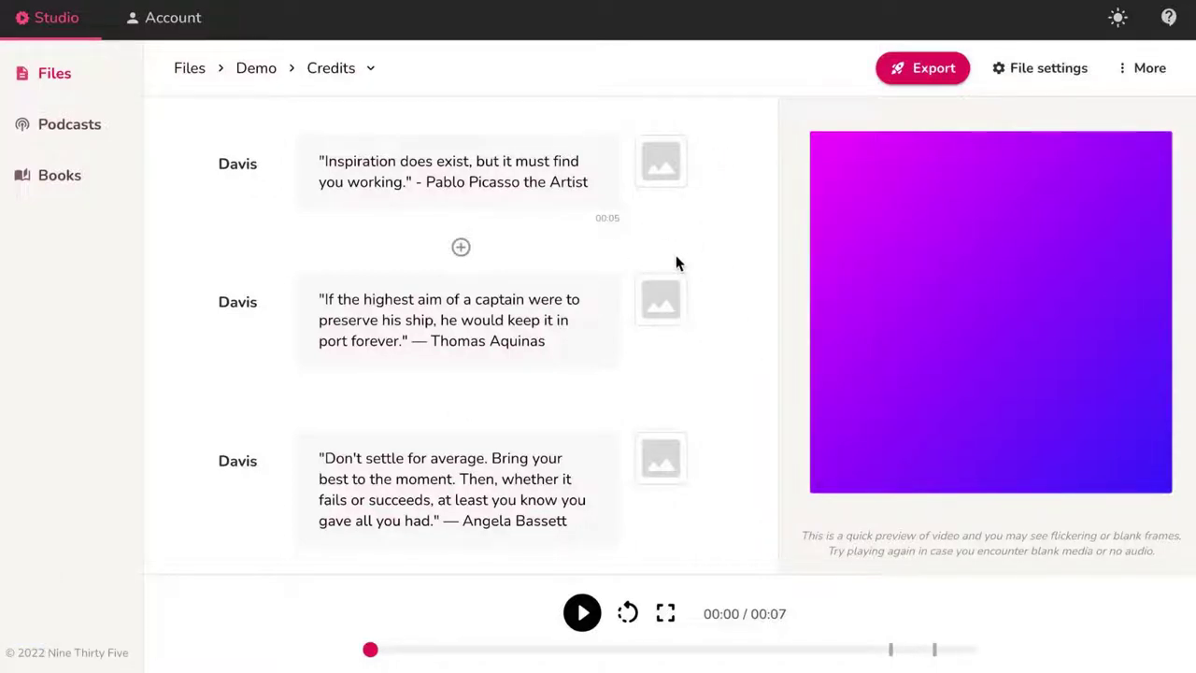
pyautogui.click(751, 161)
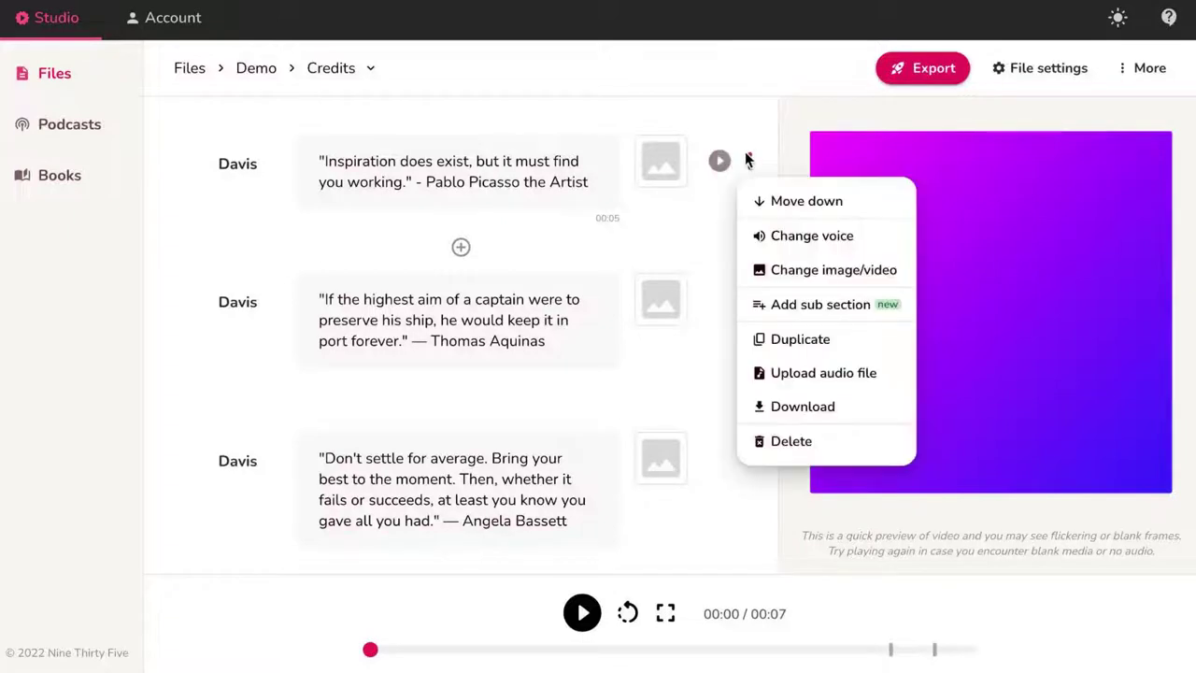
# Step: Play the full video preview through to the Angela Bassett quote
pyautogui.click(583, 615)
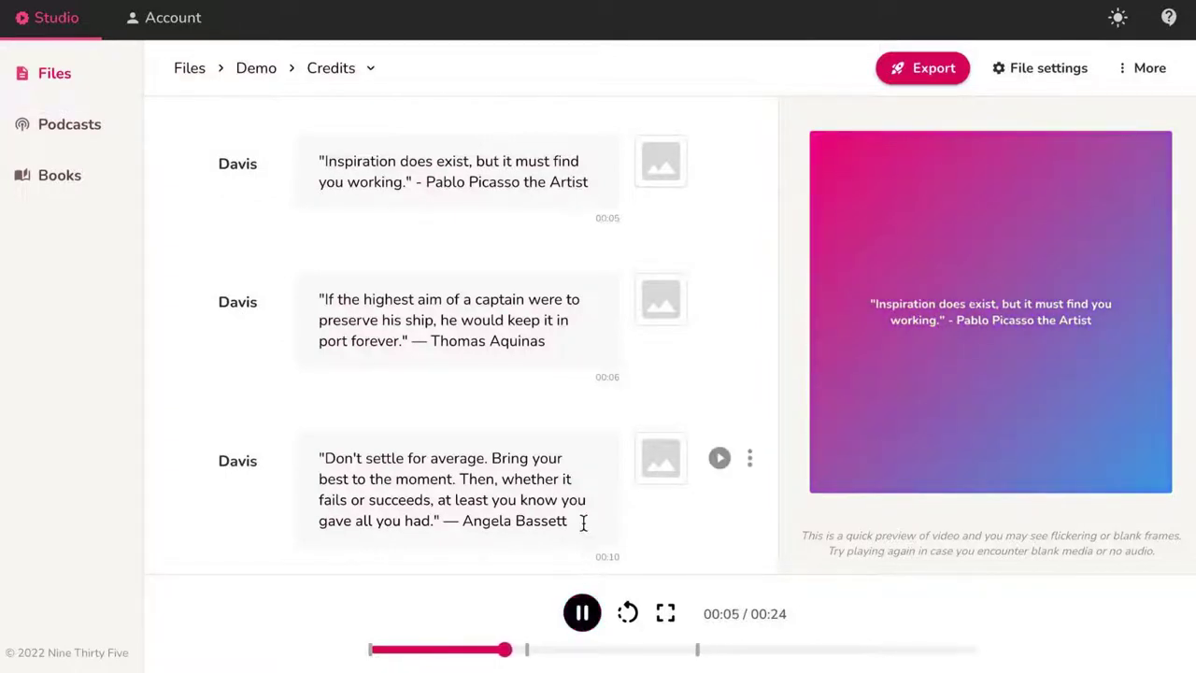
pyautogui.scroll(-1, 584, 524)
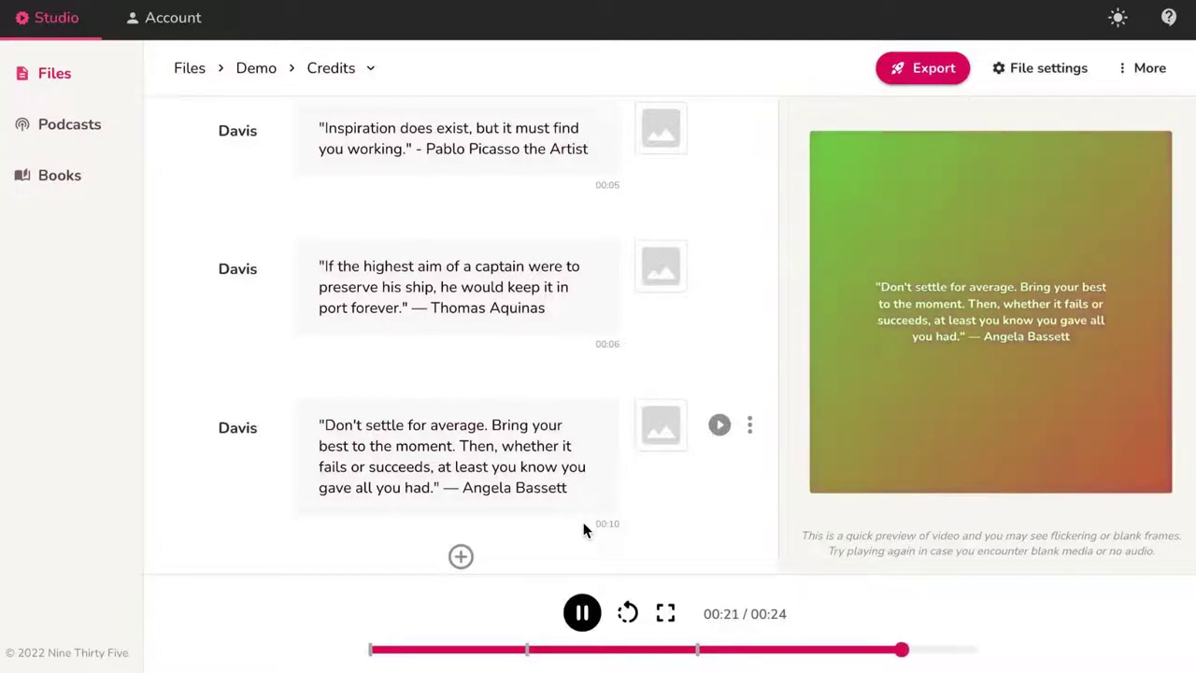
pyautogui.click(574, 509)
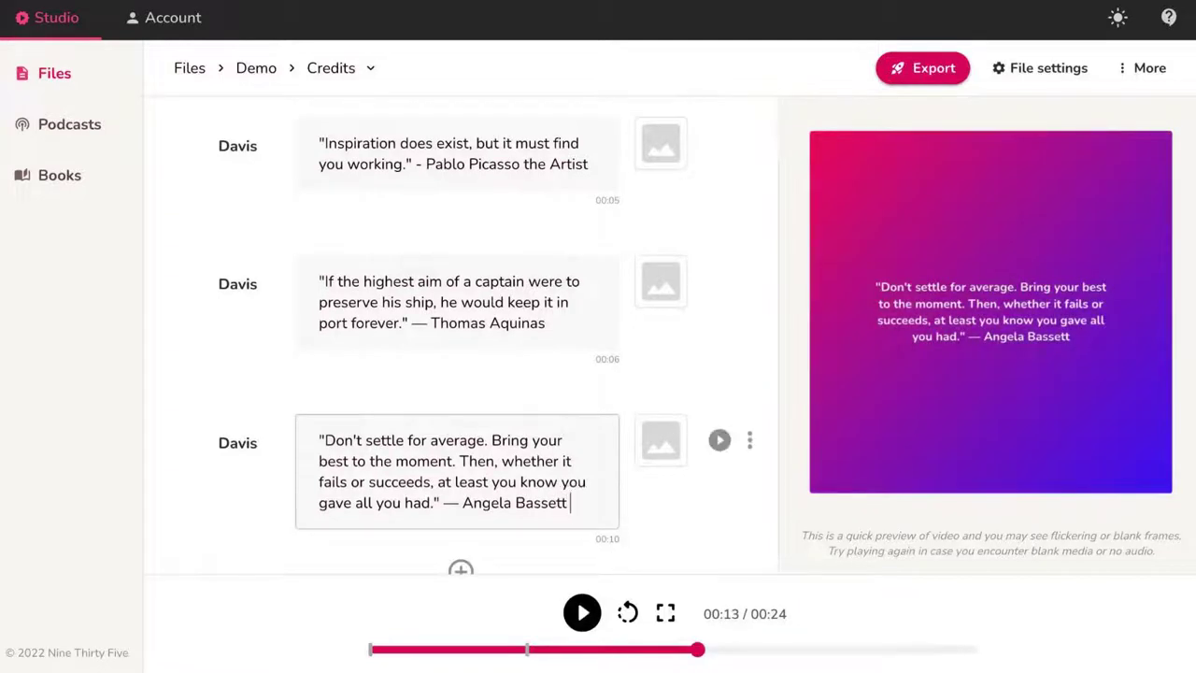
pyautogui.write('an American actress')
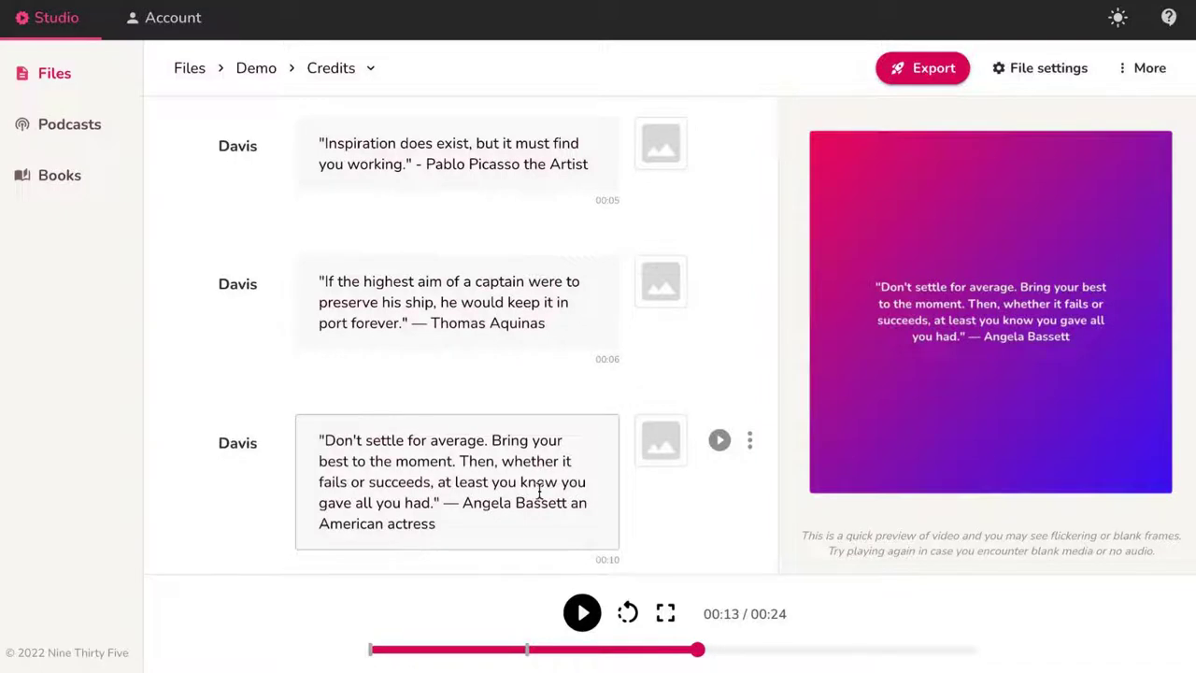
pyautogui.scroll(-1, 542, 489)
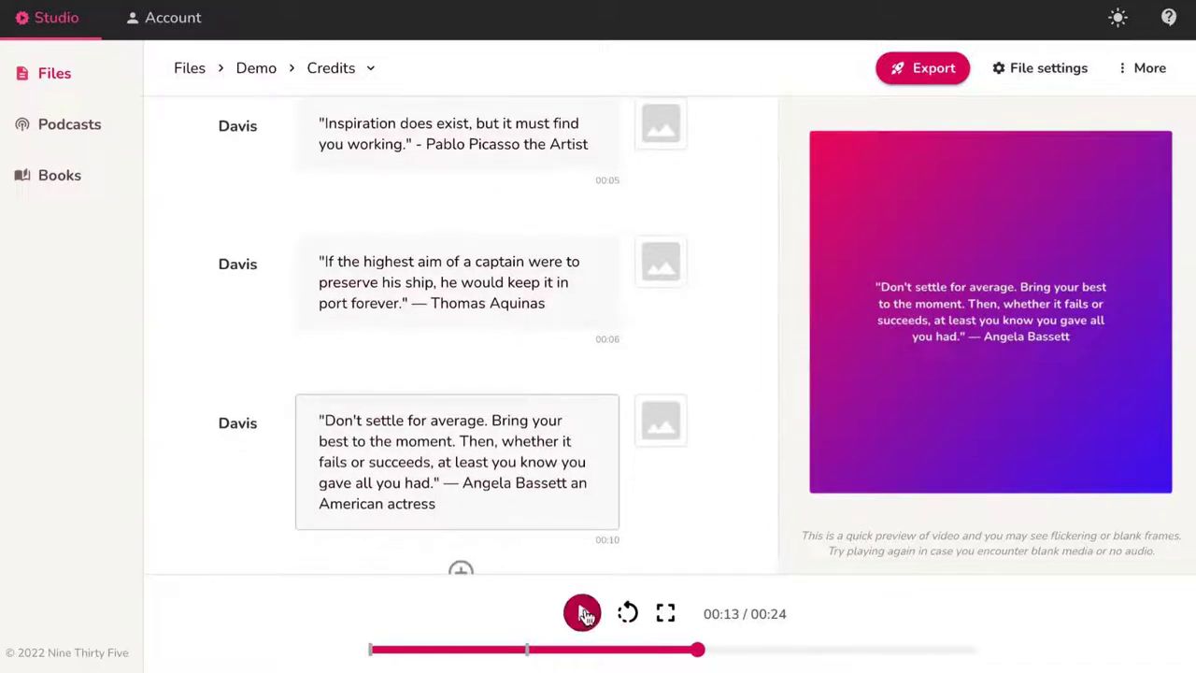
pyautogui.click(584, 613)
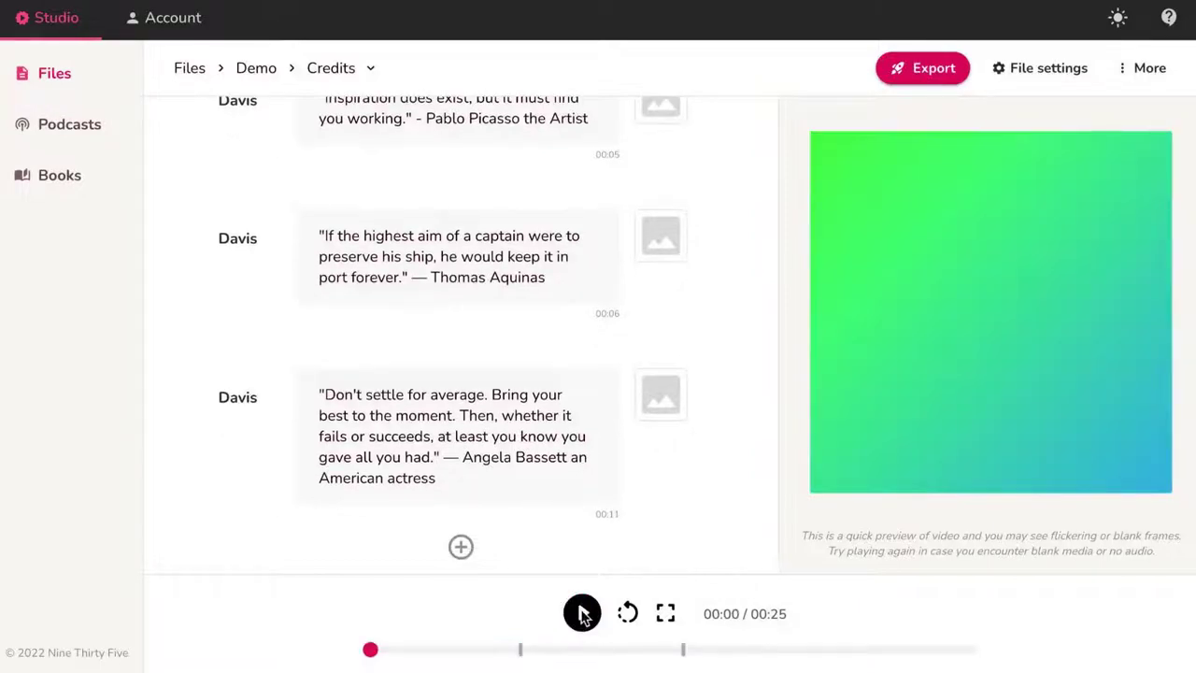
# Step: Switch the Bassett section's voice from Davis to Eric and play the preview
pyautogui.click(225, 401)
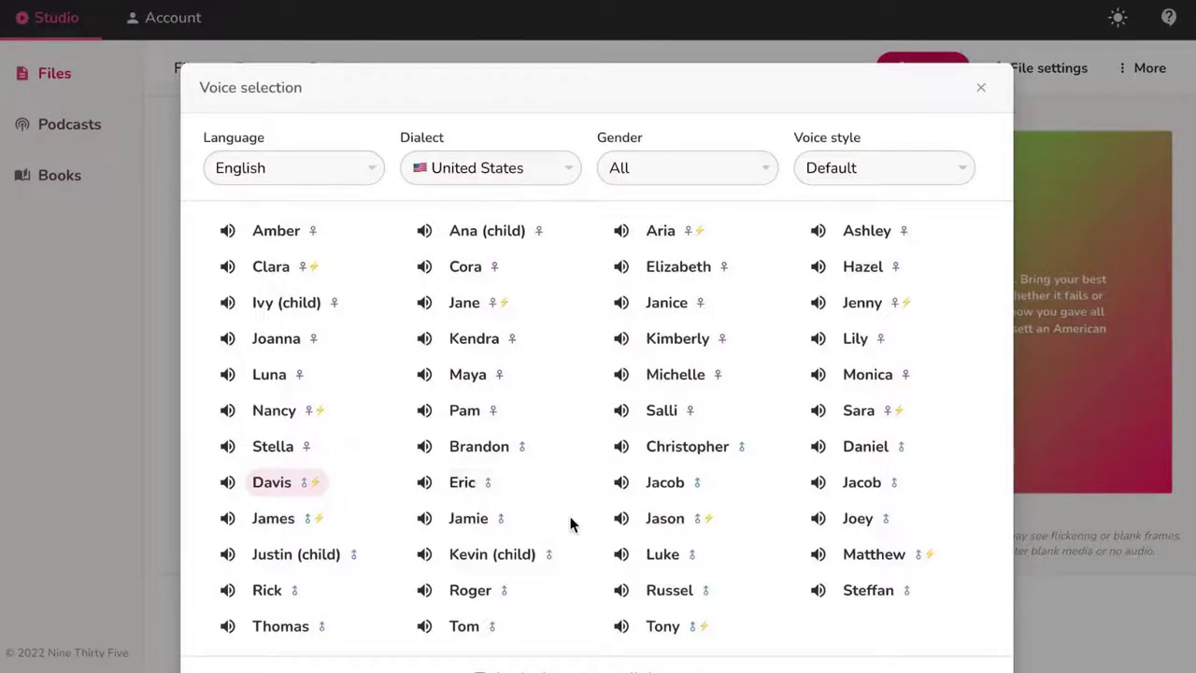
pyautogui.click(476, 485)
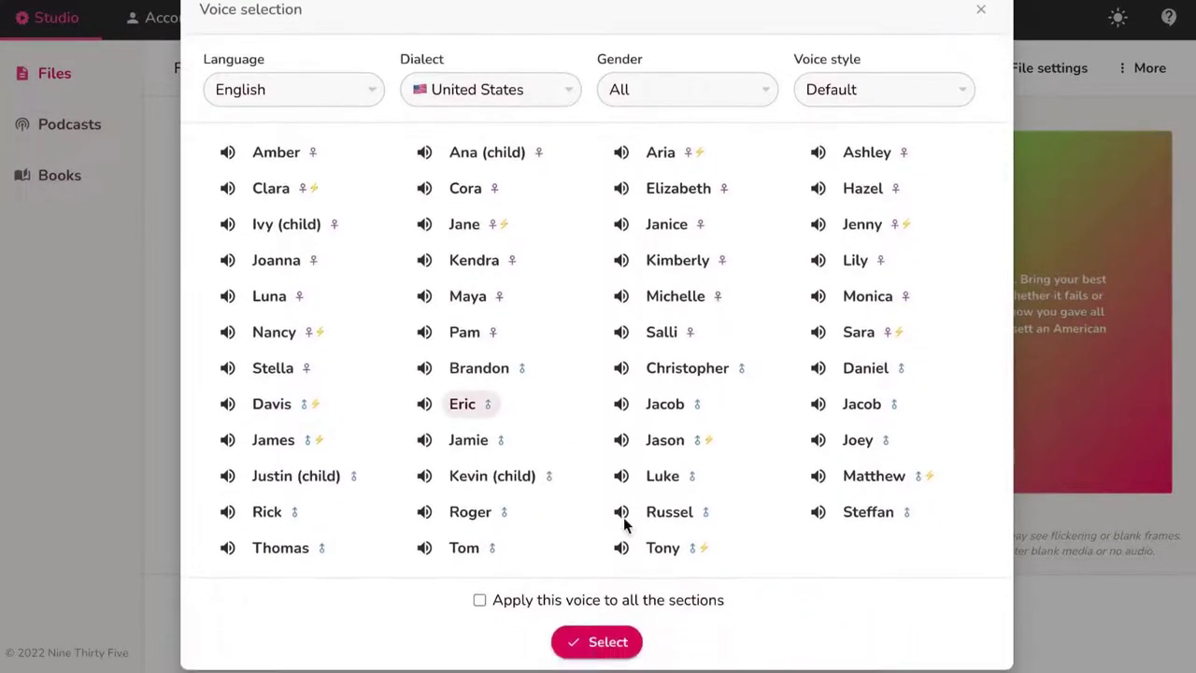
pyautogui.click(582, 643)
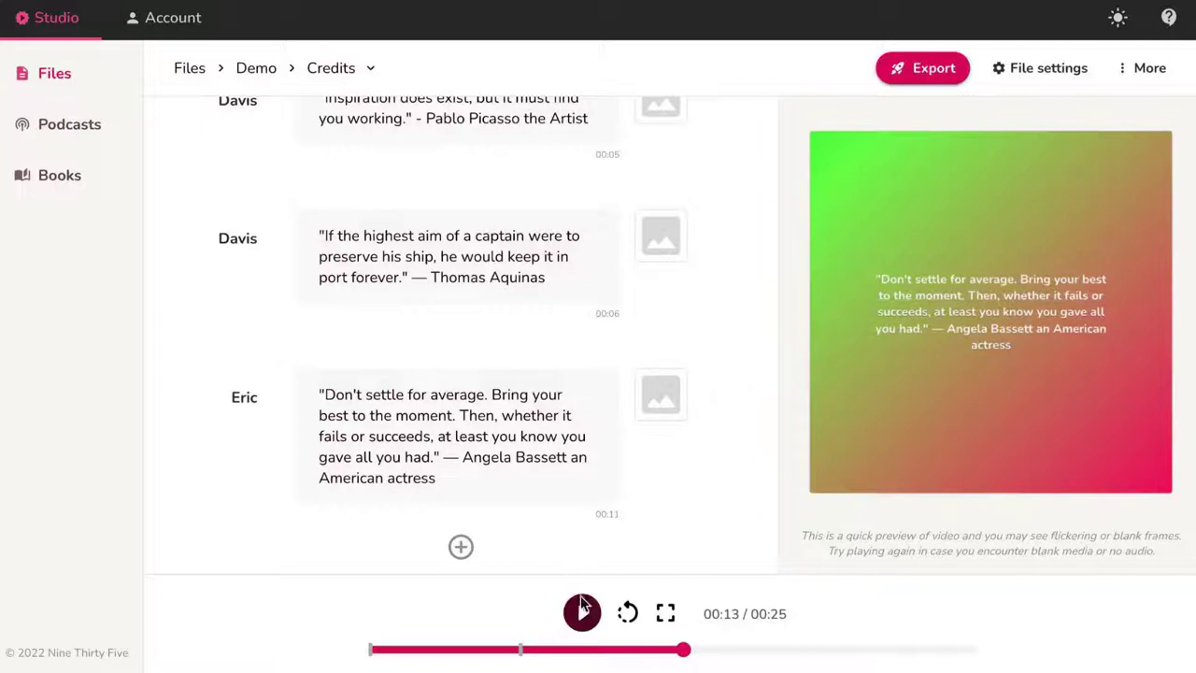
pyautogui.click(582, 612)
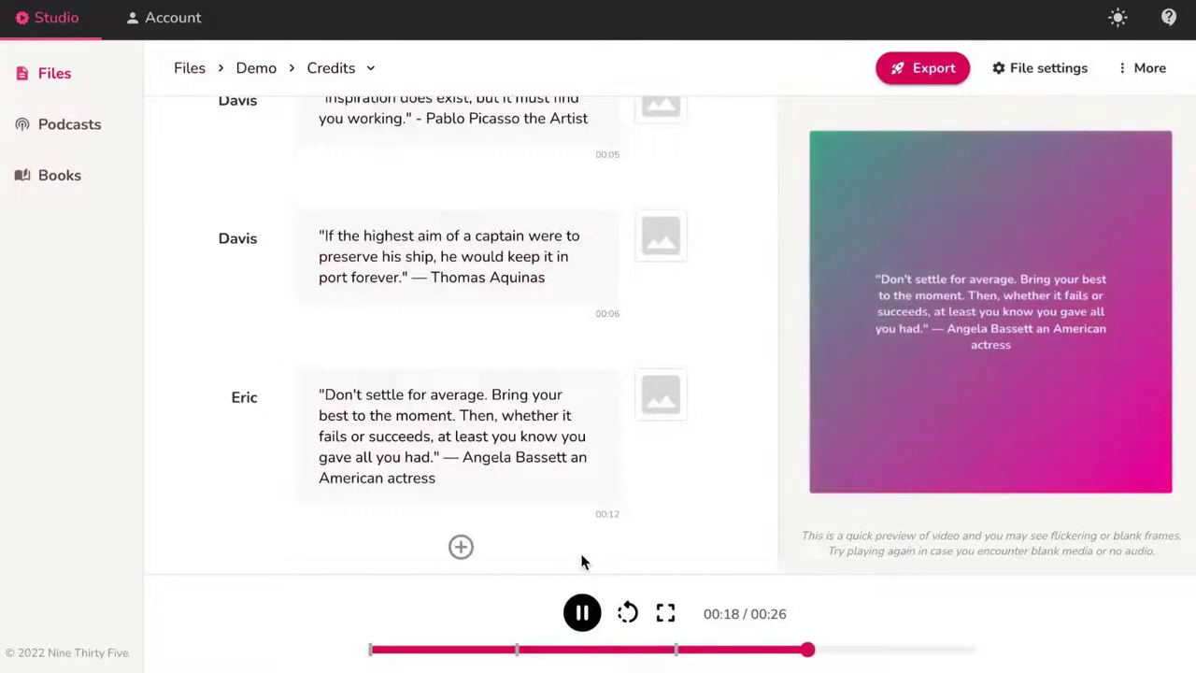
# Step: Pause playback, give the first quote a stock deer clip, and preview the new visuals
pyautogui.press('space')
pyautogui.click(654, 169)
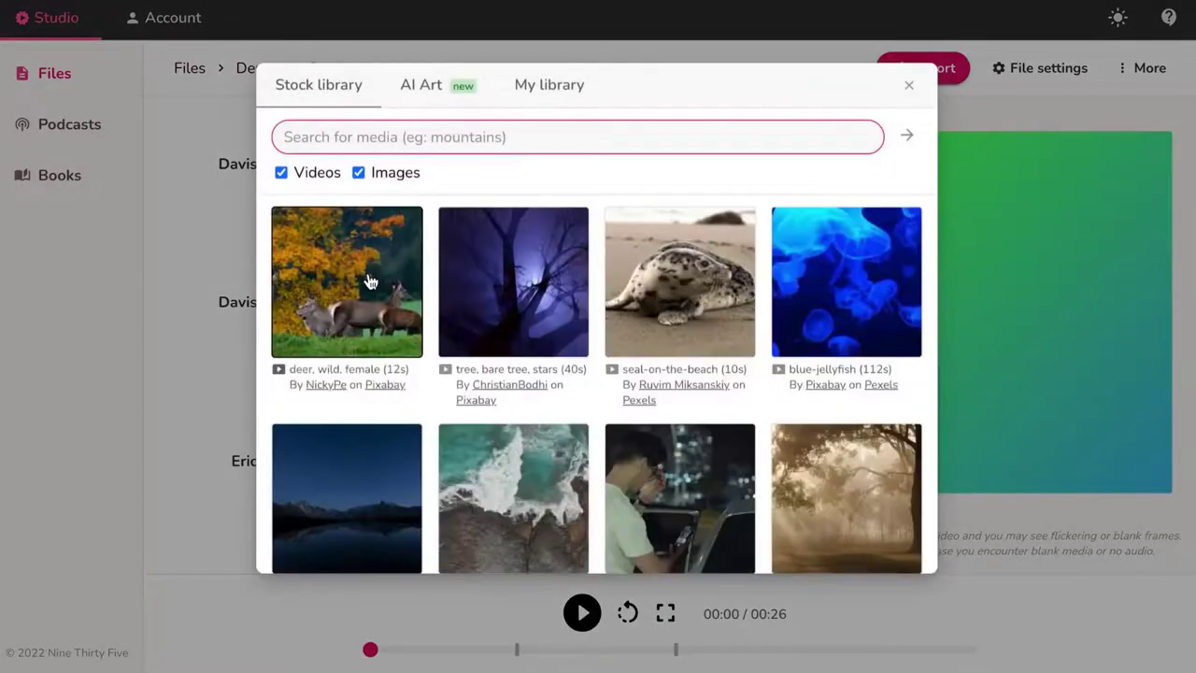
pyautogui.click(369, 280)
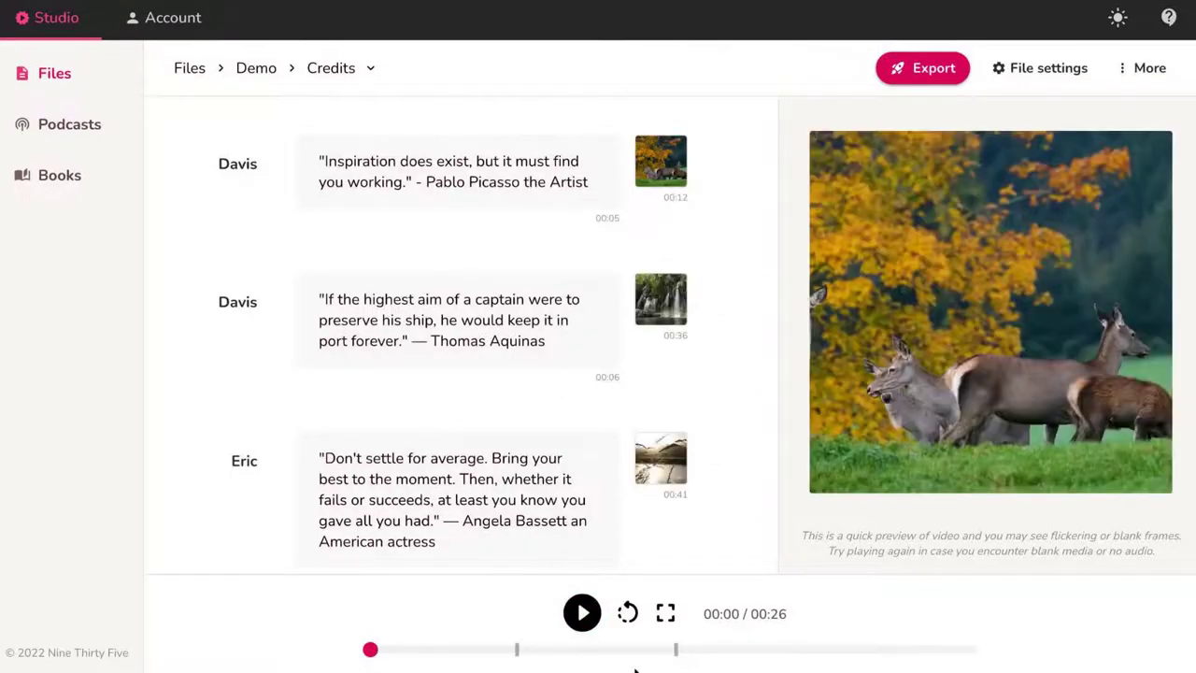
pyautogui.click(577, 613)
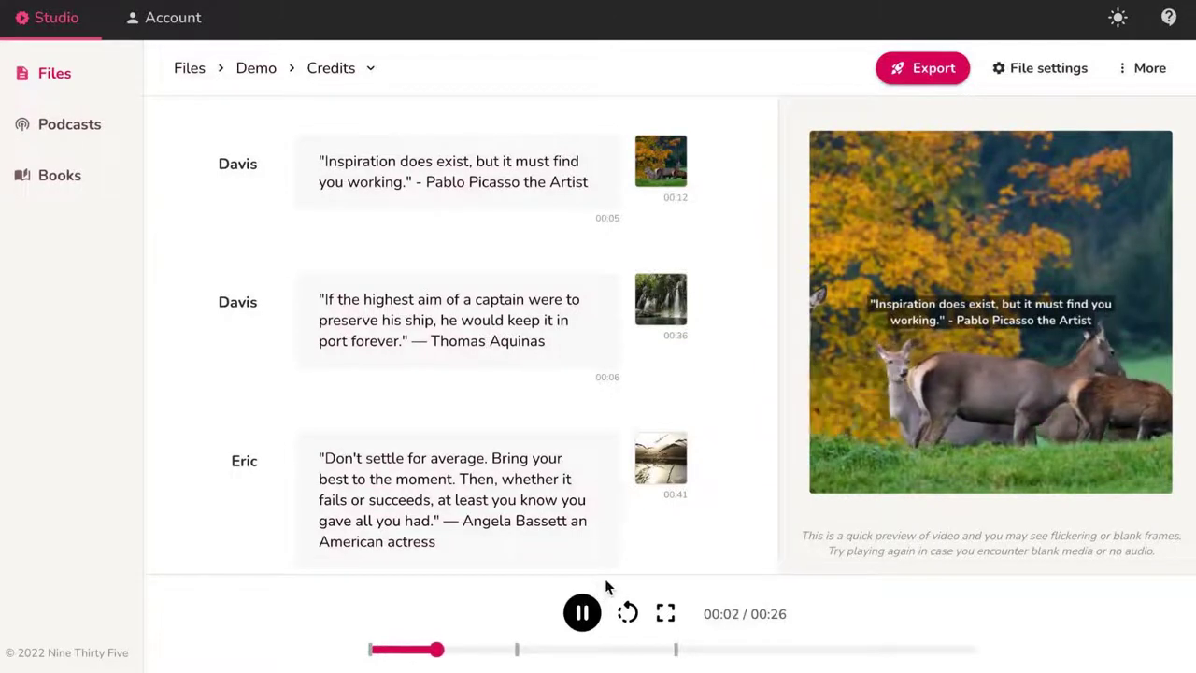
# Step: Add 'Danced in Top 40 Club Lite Mix' as background music at 8% volume, then preview
pyautogui.click(1149, 71)
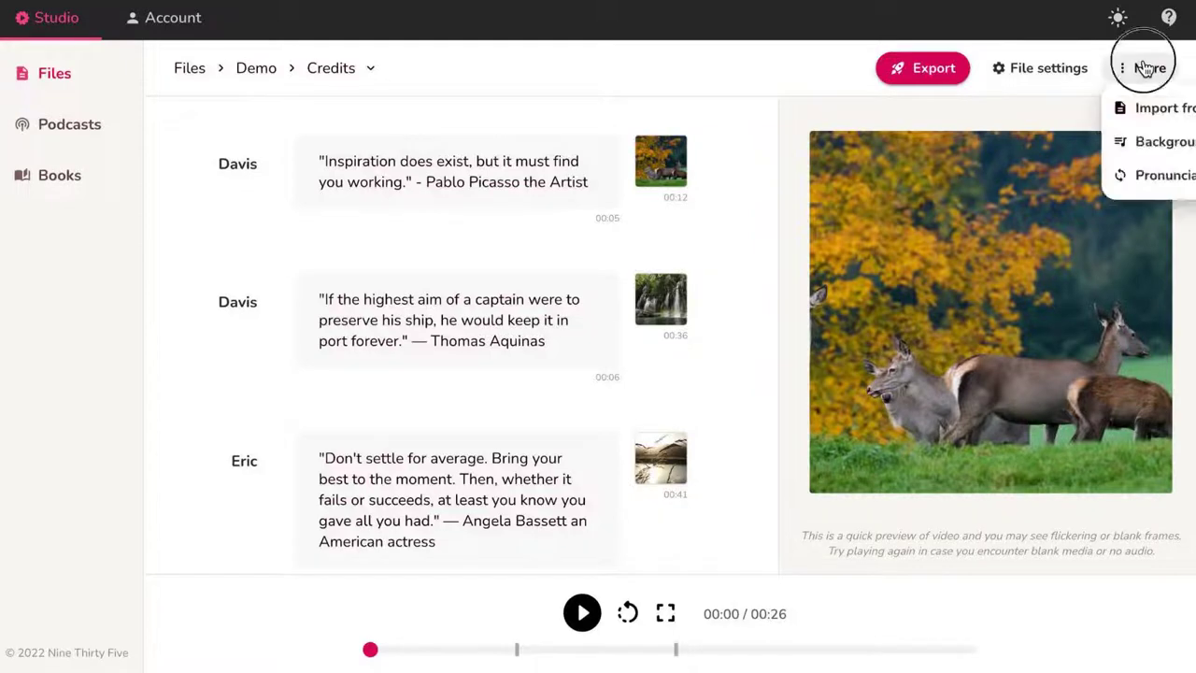
pyautogui.click(1122, 139)
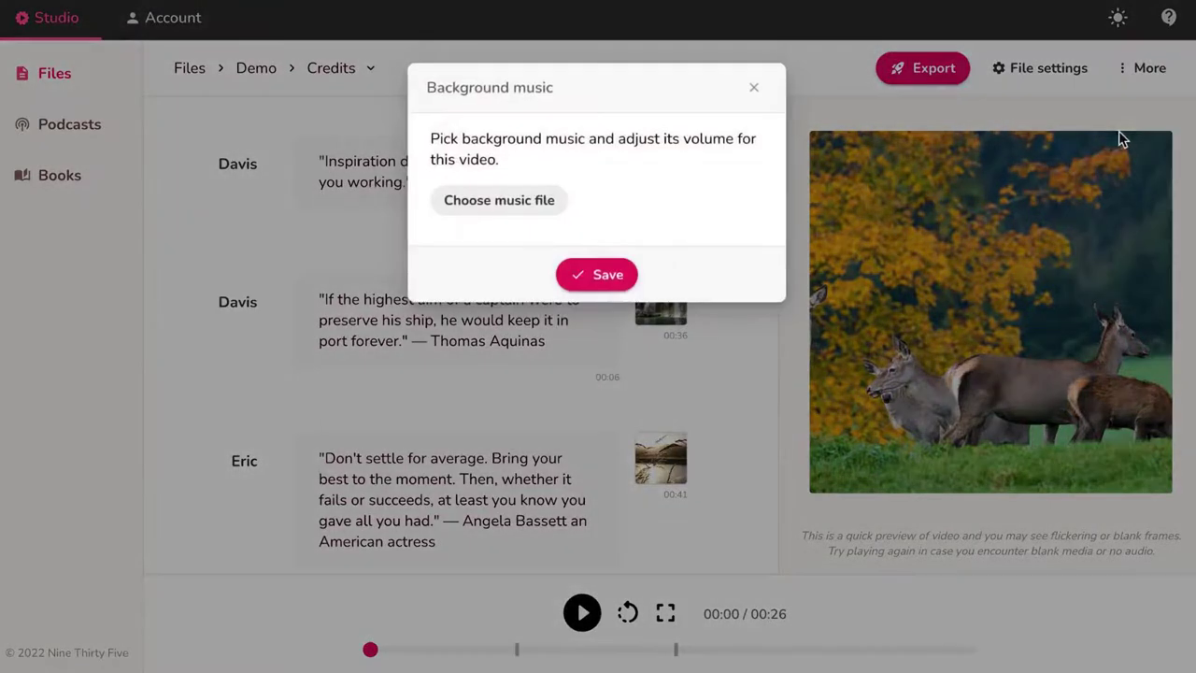
pyautogui.click(547, 206)
pyautogui.click(363, 200)
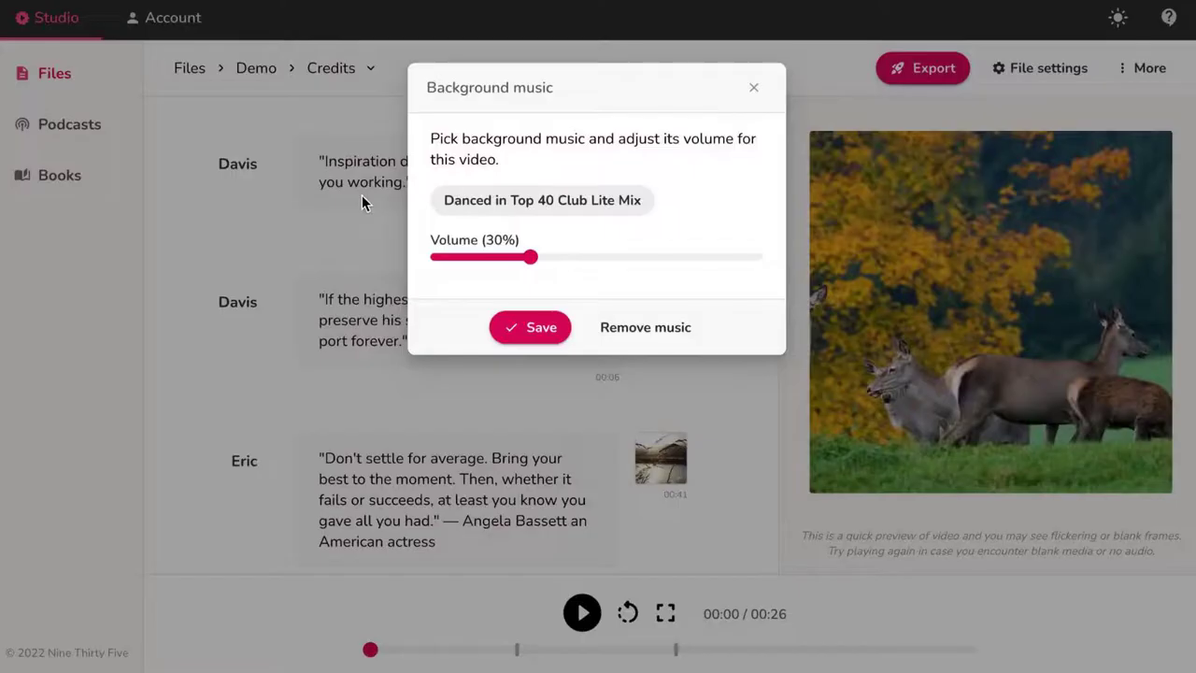
pyautogui.click(458, 257)
pyautogui.click(524, 319)
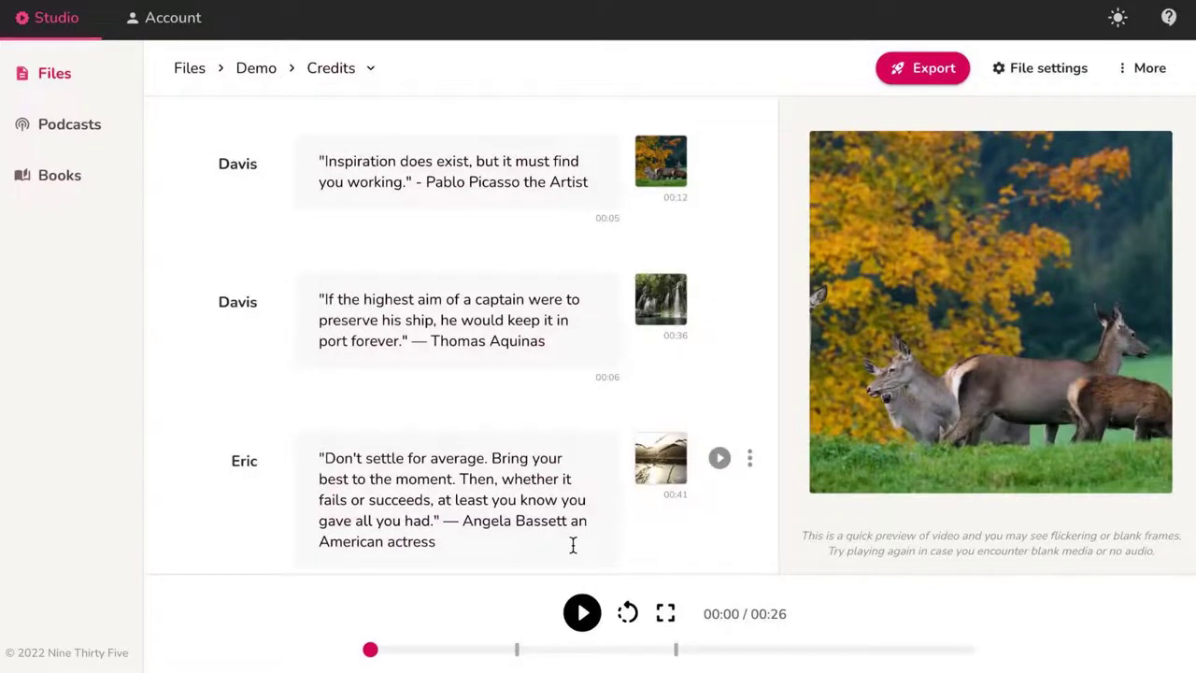
pyautogui.click(581, 613)
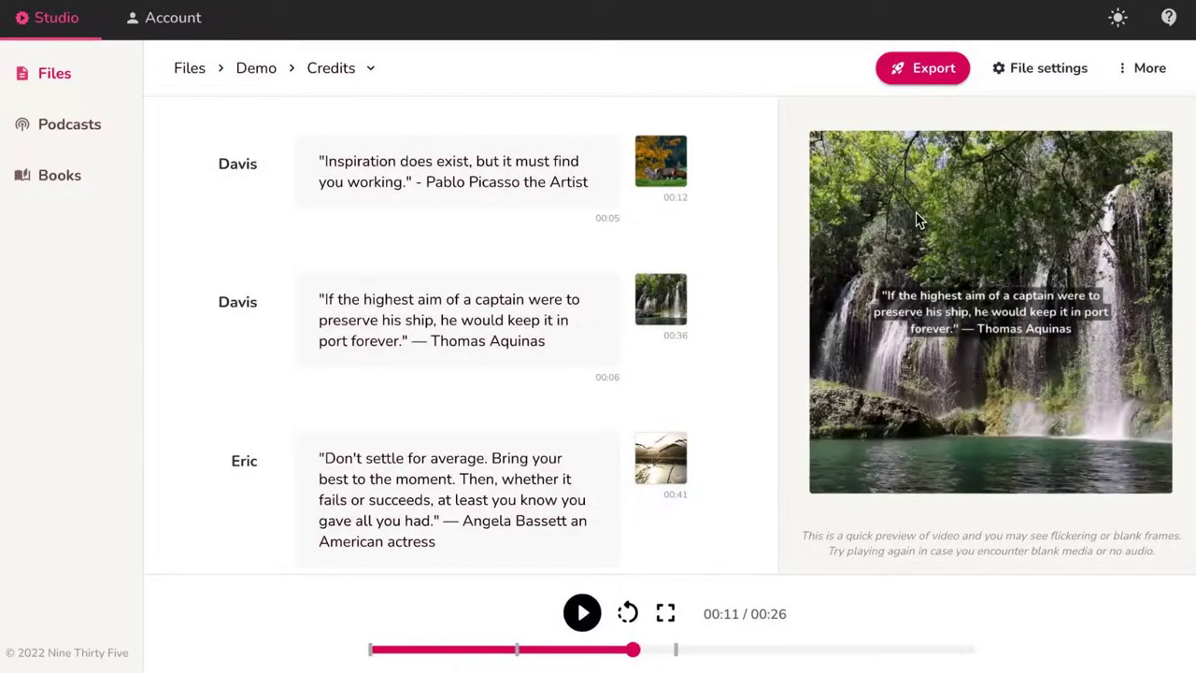
# Step: Launch the video export, allow the browser prompt, and dismiss the processing dialog
pyautogui.click(911, 71)
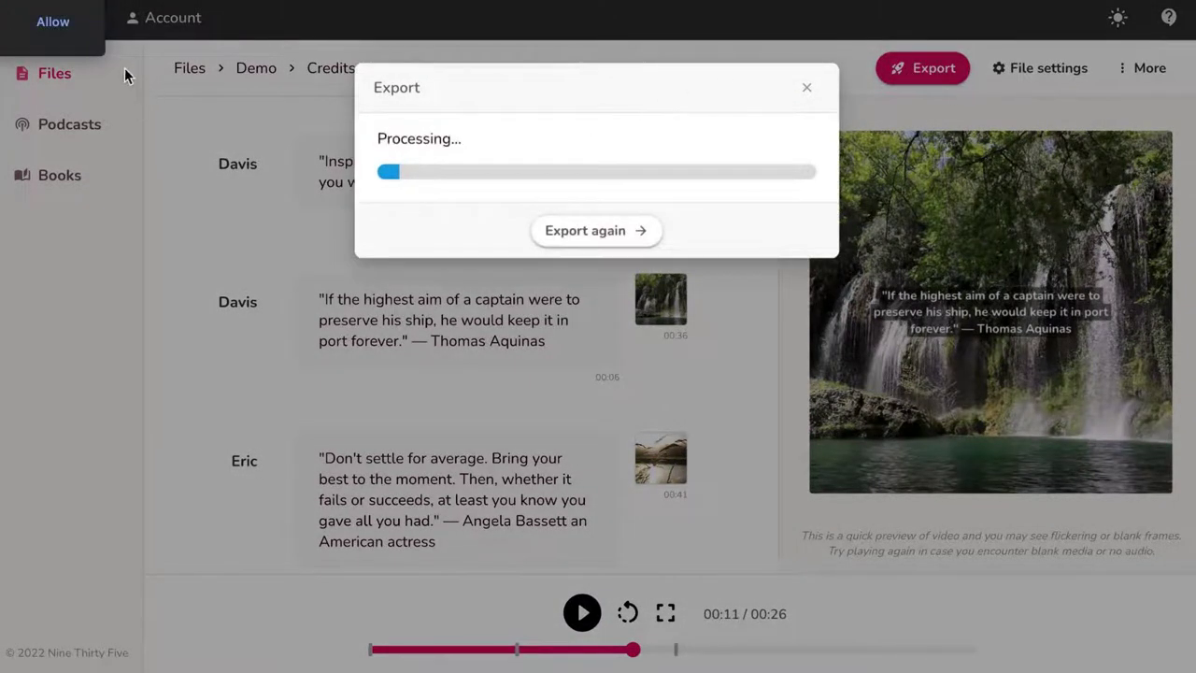
pyautogui.click(48, 24)
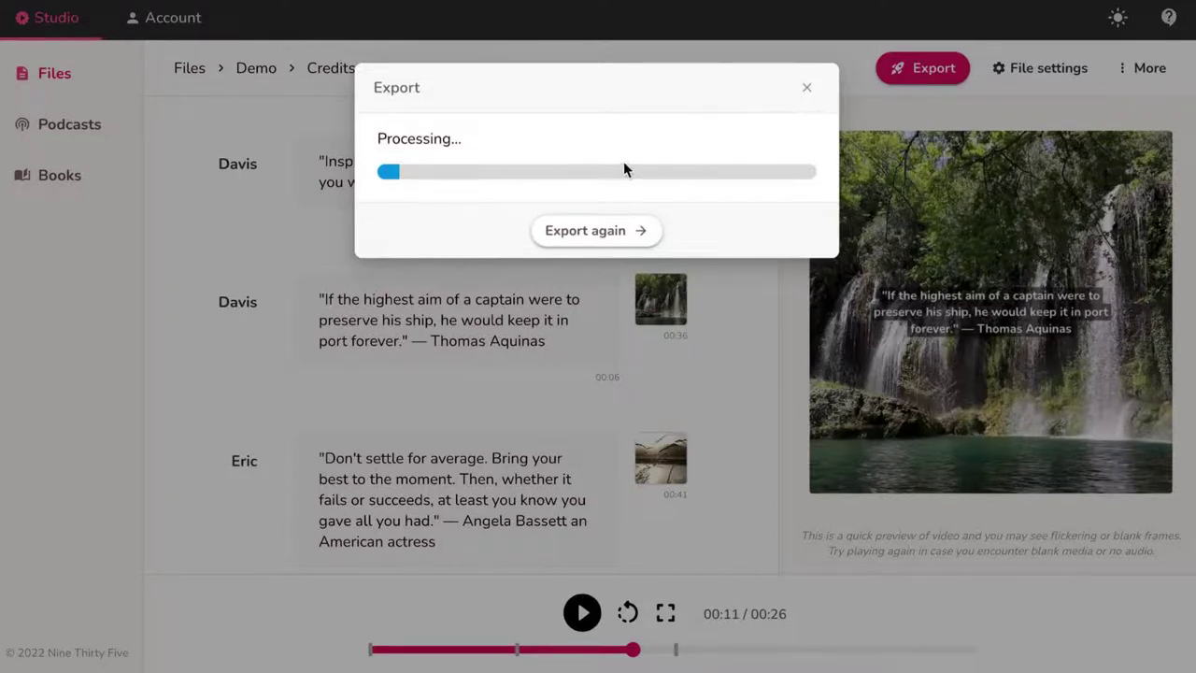
pyautogui.click(716, 211)
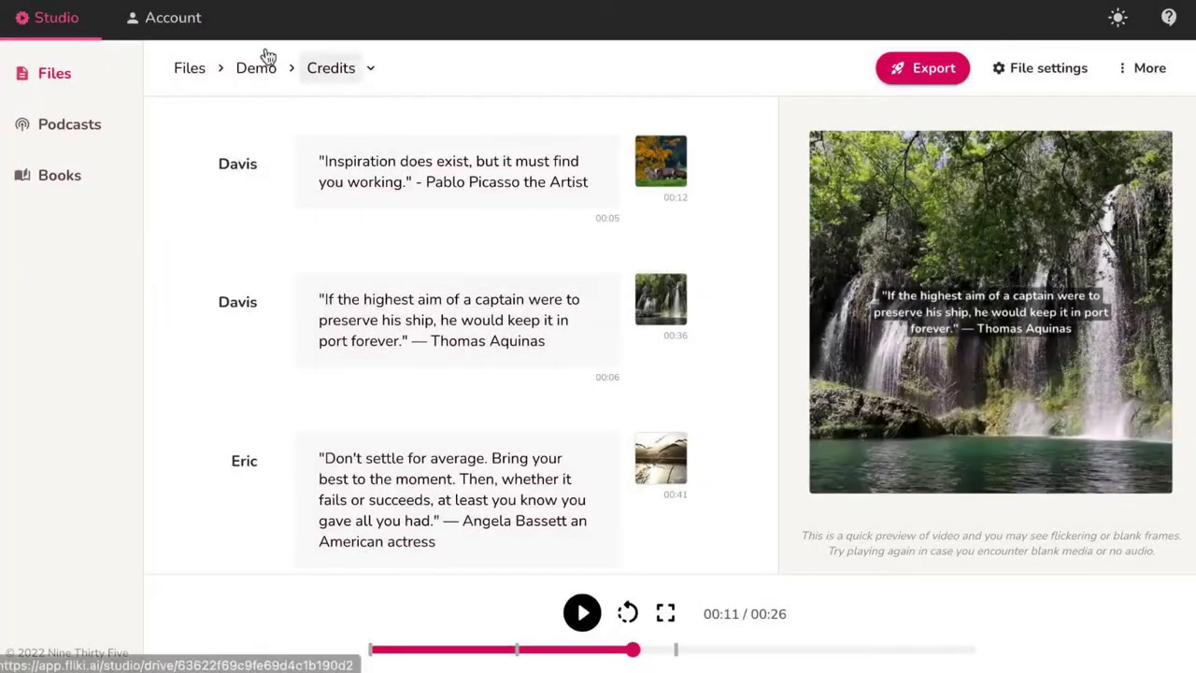
# Step: Open the Account credits page showing the monthly minutes used
pyautogui.click(177, 21)
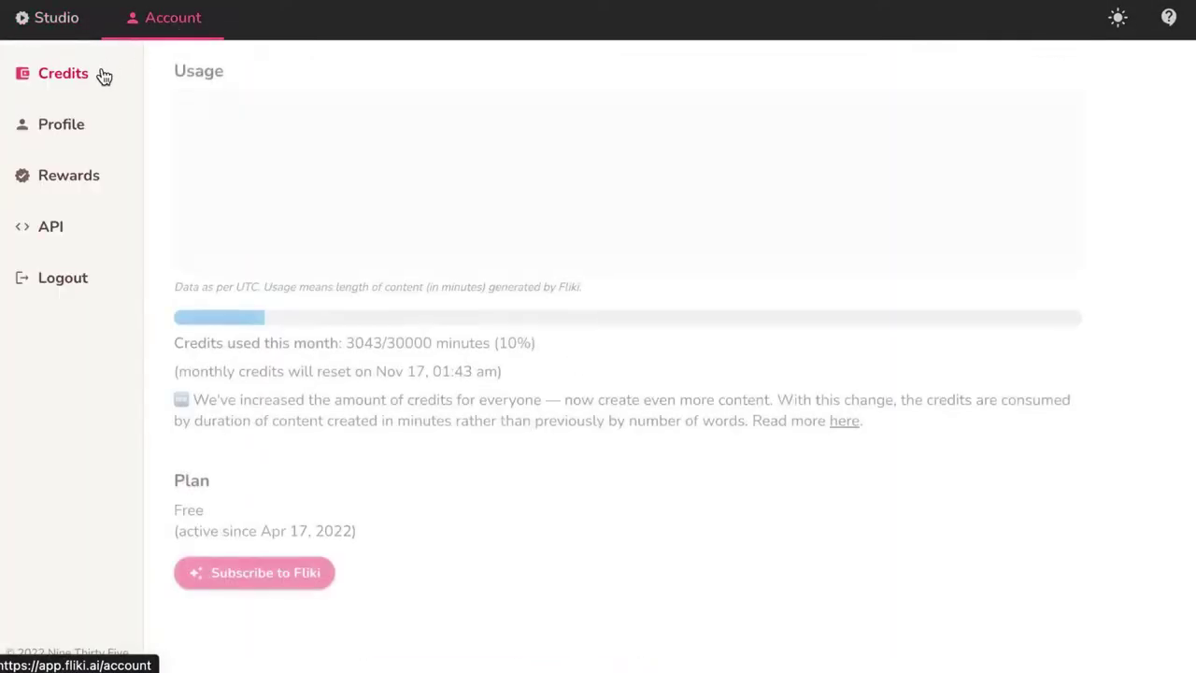